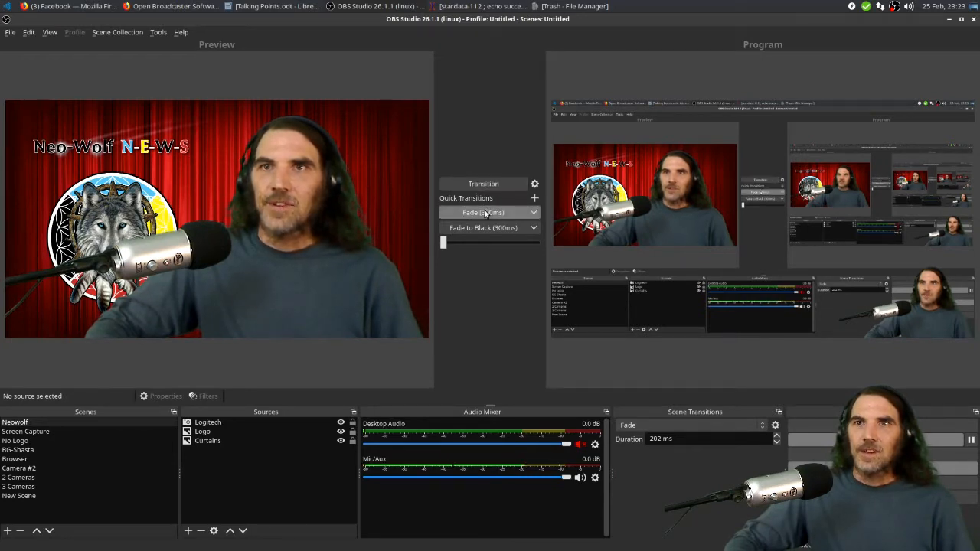
# Drag the transition bar partway and back to preview the Fade transition between scenes
pyautogui.click(485, 215)
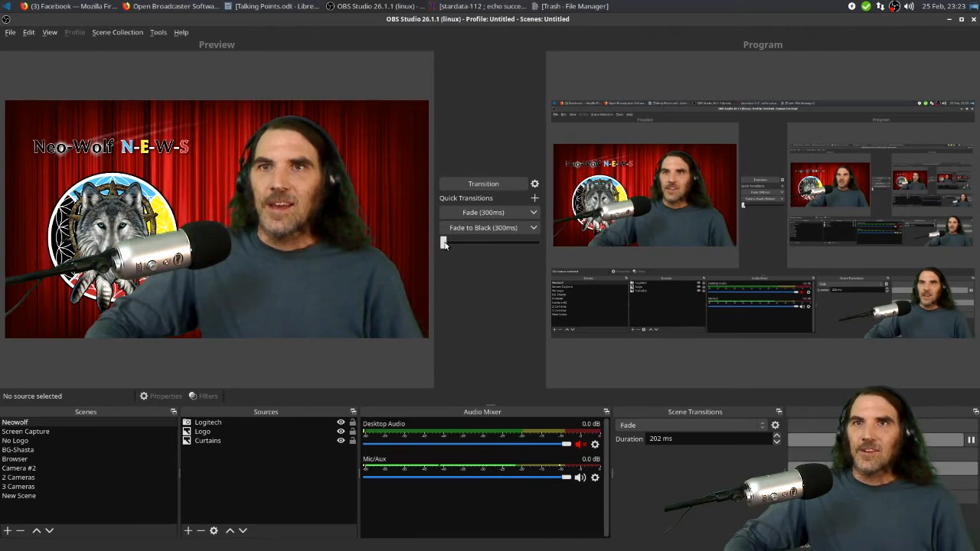
pyautogui.moveTo(443, 243); pyautogui.dragTo(497, 253)
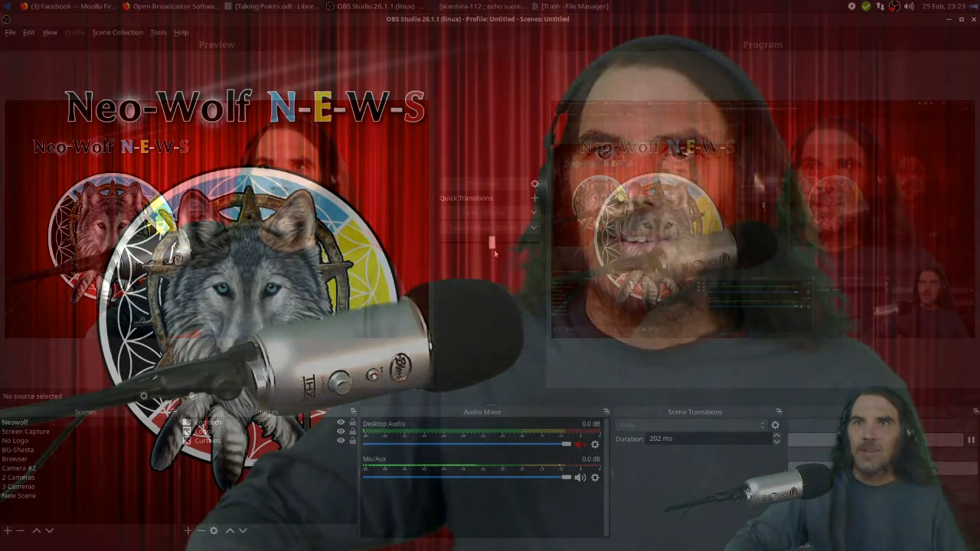
pyautogui.moveTo(498, 251); pyautogui.dragTo(442, 243)
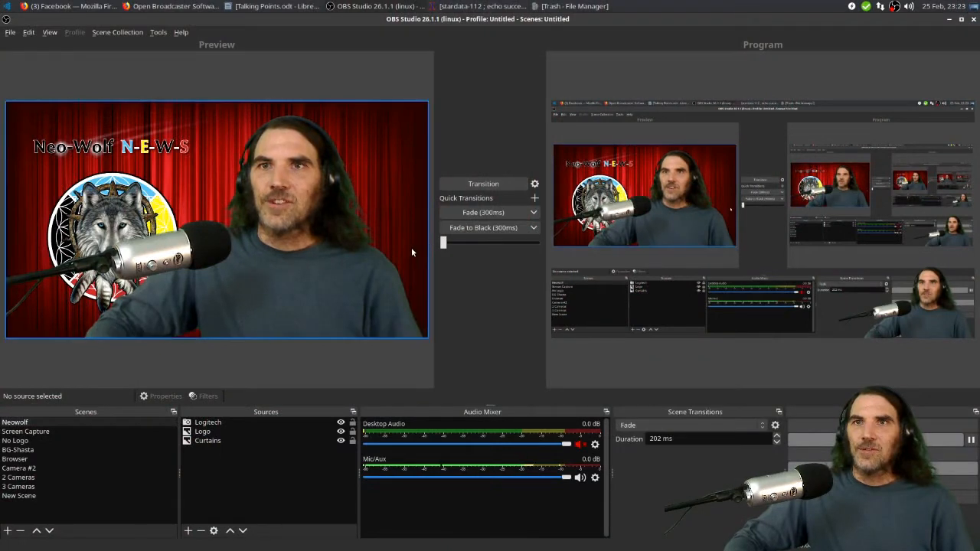
# Add a new scene with the default name Scene 2
pyautogui.click(157, 422)
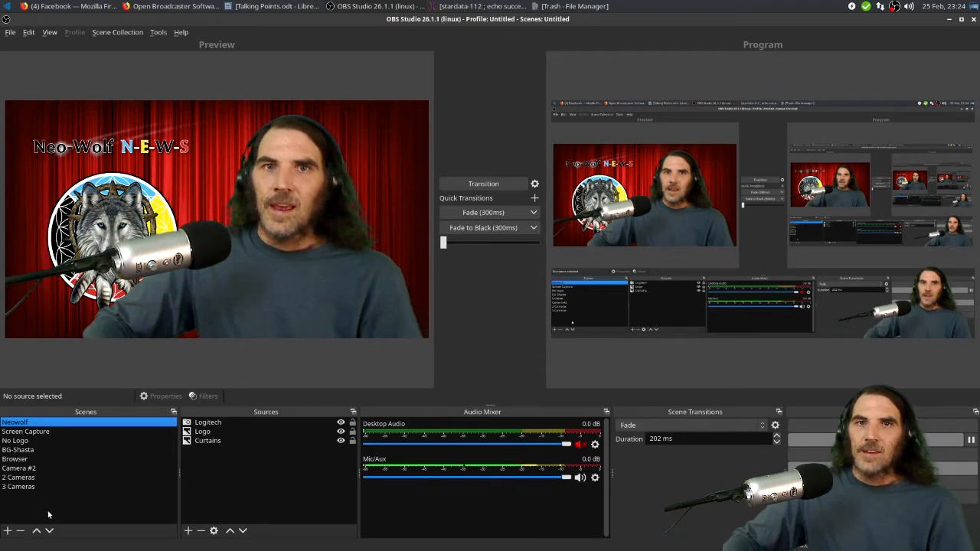
pyautogui.click(6, 531)
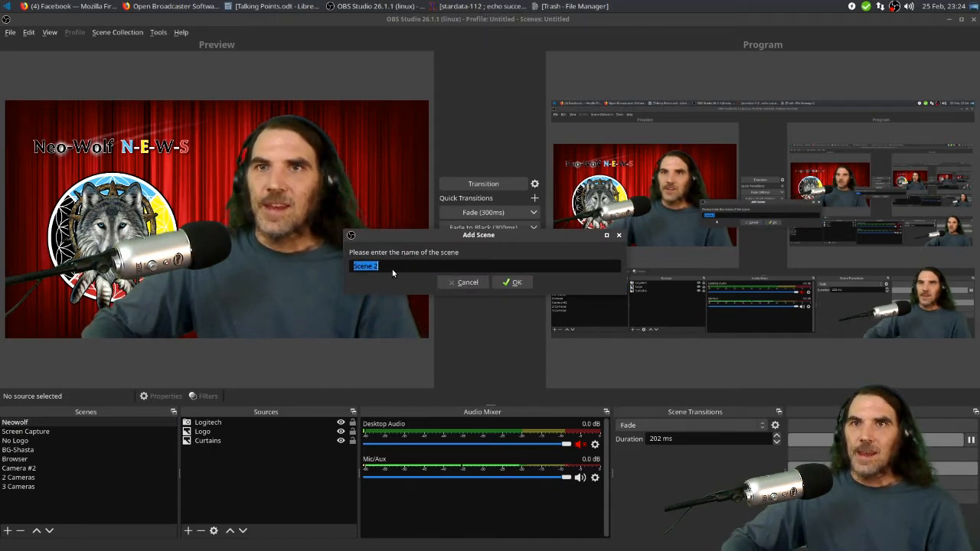
pyautogui.click(515, 284)
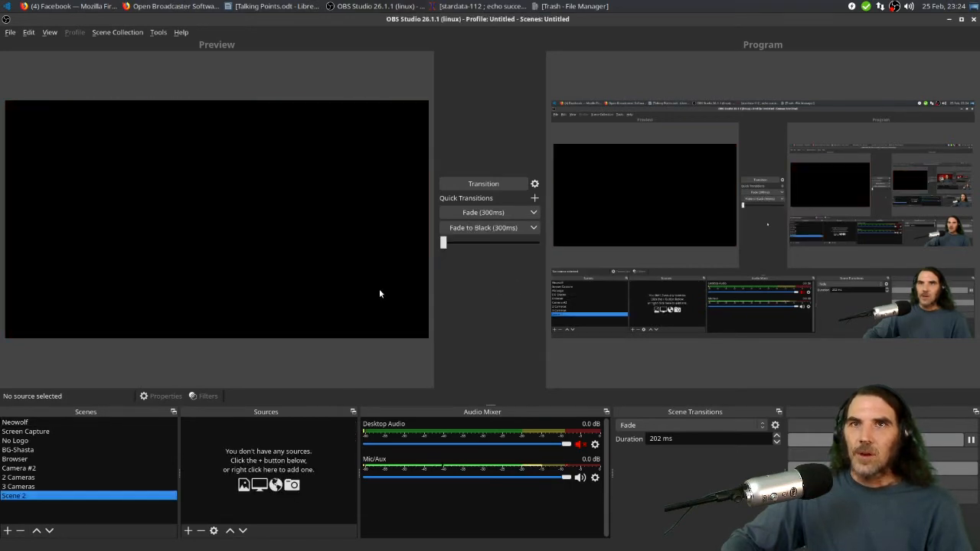
# Start removing Scene 2 but dismiss the removal confirmation
pyautogui.click(21, 531)
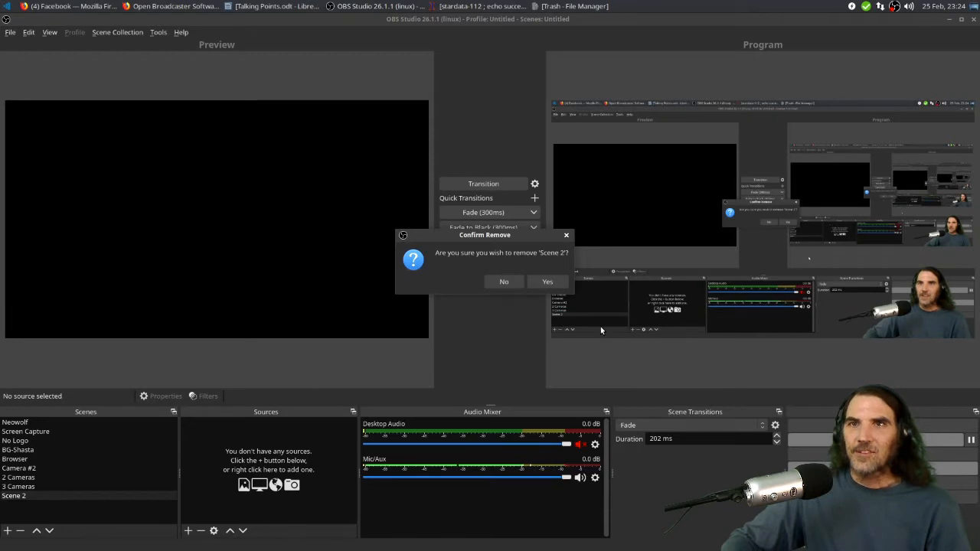
pyautogui.click(565, 238)
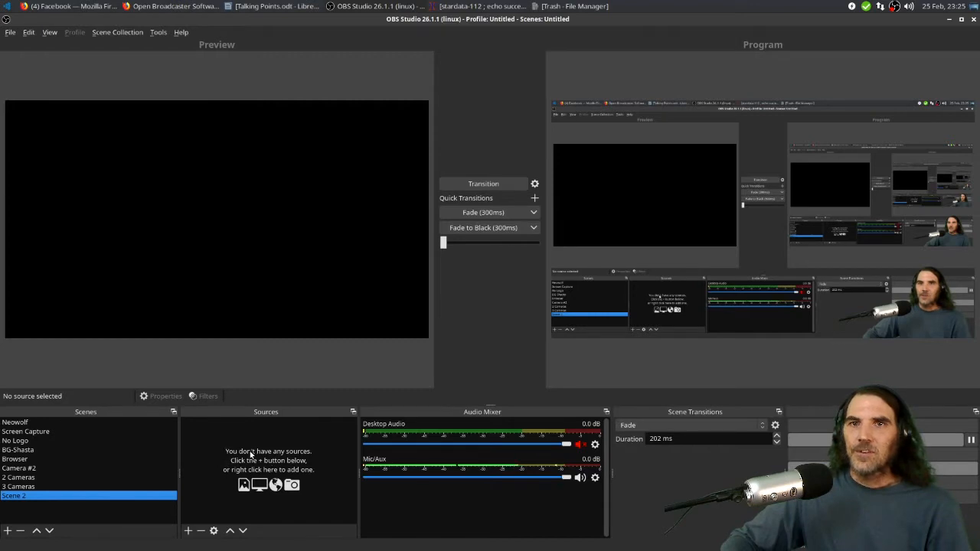
# Add the existing Logitech video capture device source to Scene 2
pyautogui.click(188, 531)
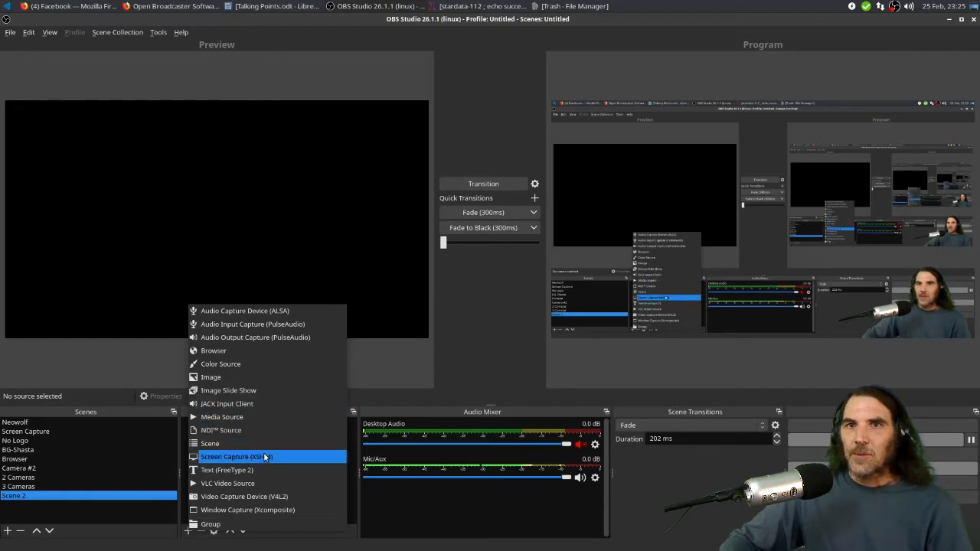
pyautogui.click(255, 497)
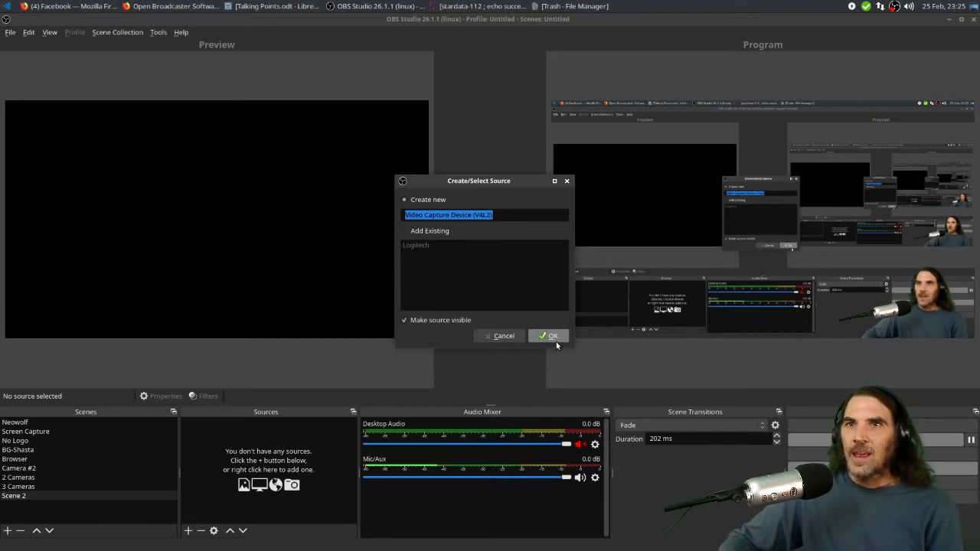
pyautogui.click(406, 231)
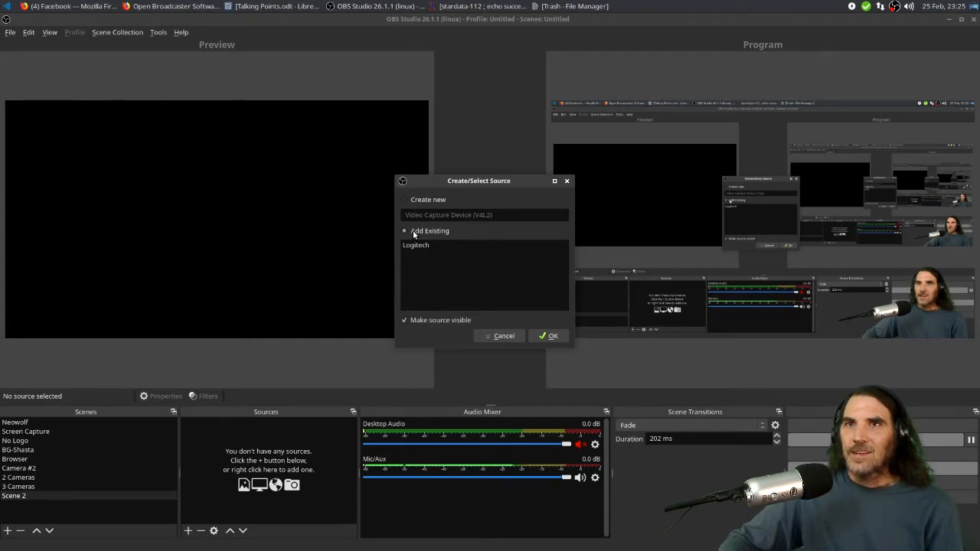
pyautogui.click(425, 244)
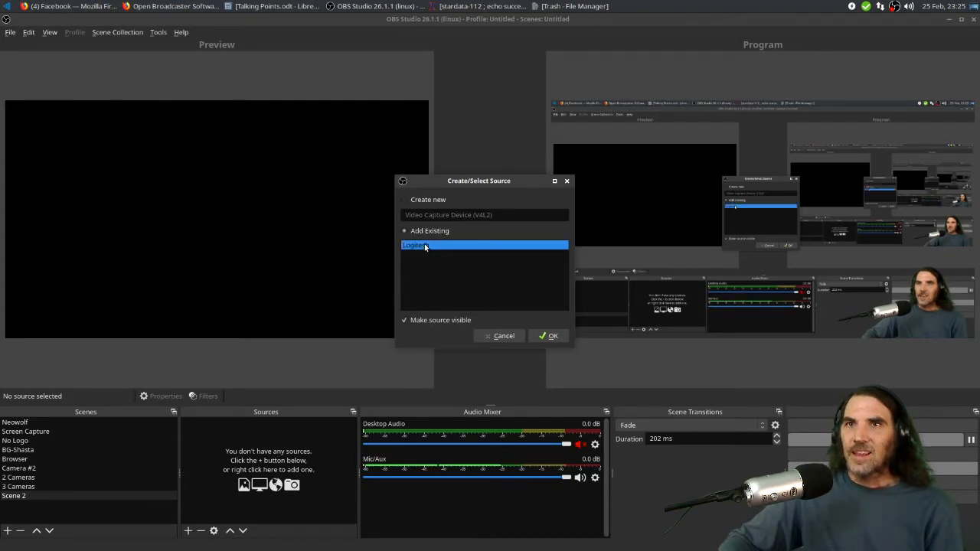
pyautogui.click(553, 336)
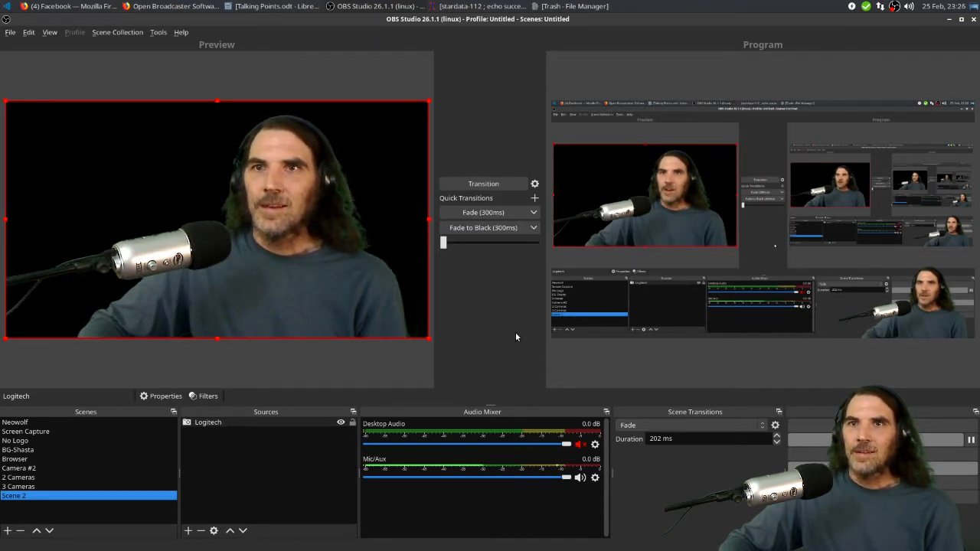
# Add the existing Curtains image source to the scene and move it below Logitech
pyautogui.click(189, 530)
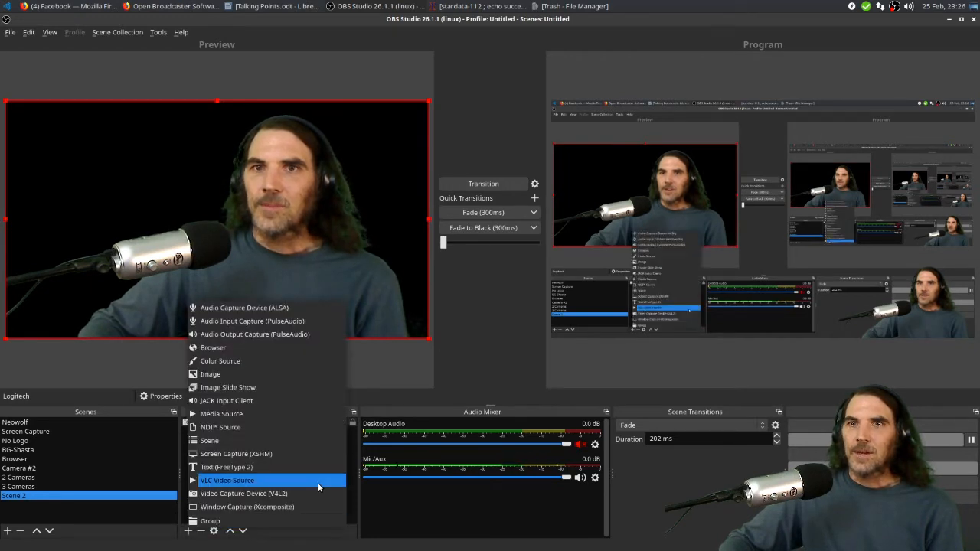
pyautogui.click(229, 374)
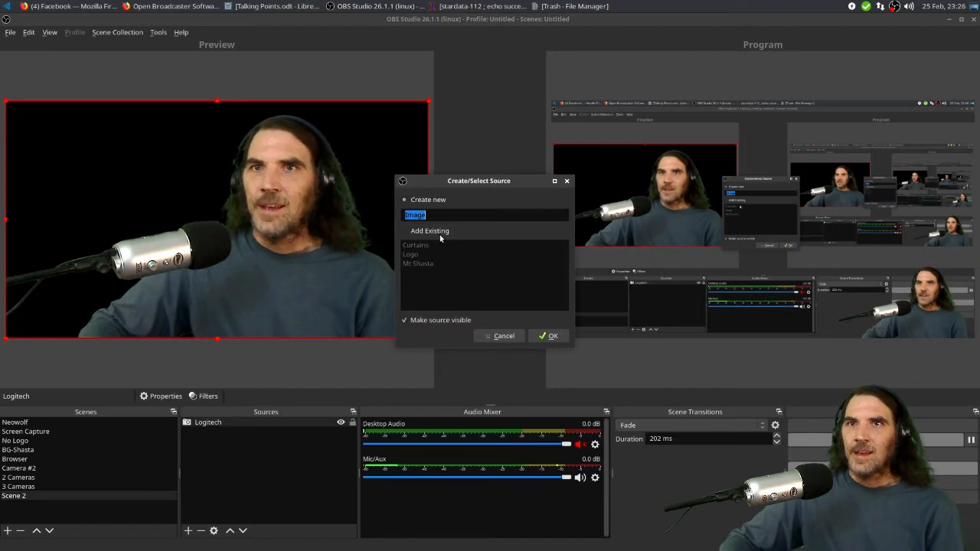
pyautogui.click(550, 337)
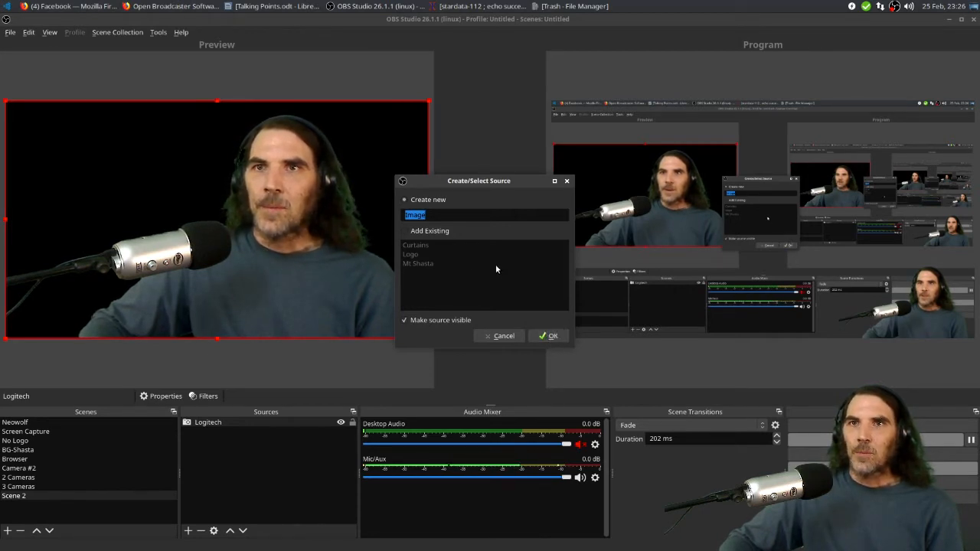
pyautogui.click(405, 231)
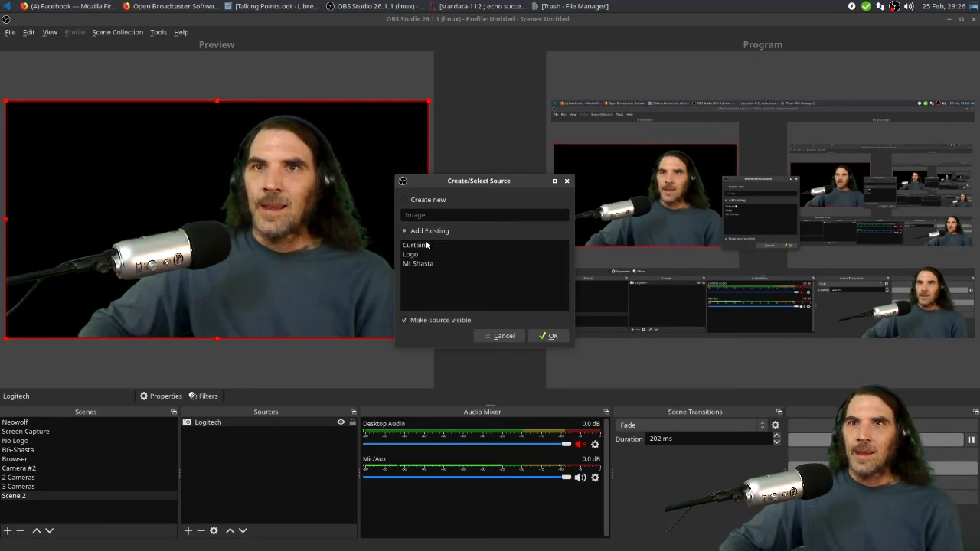
pyautogui.click(431, 245)
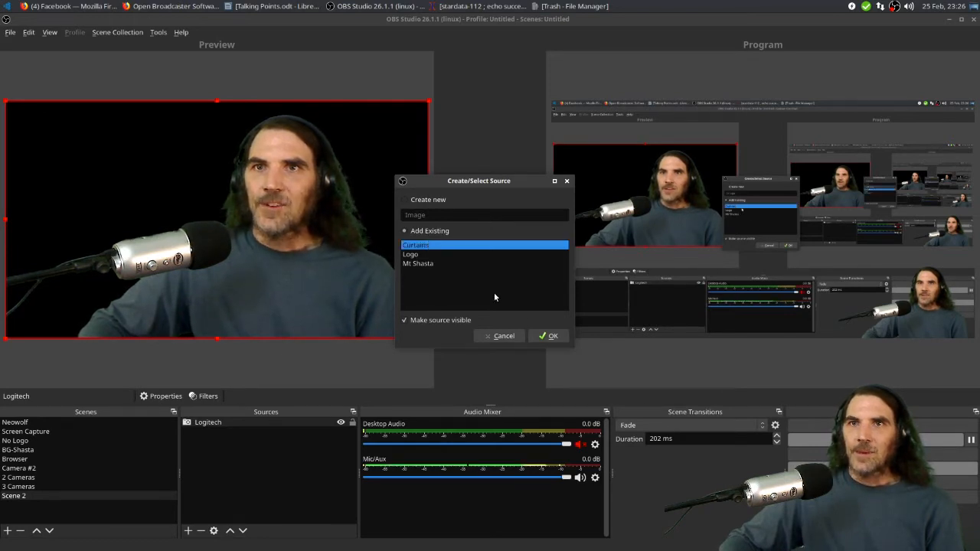
pyautogui.click(548, 336)
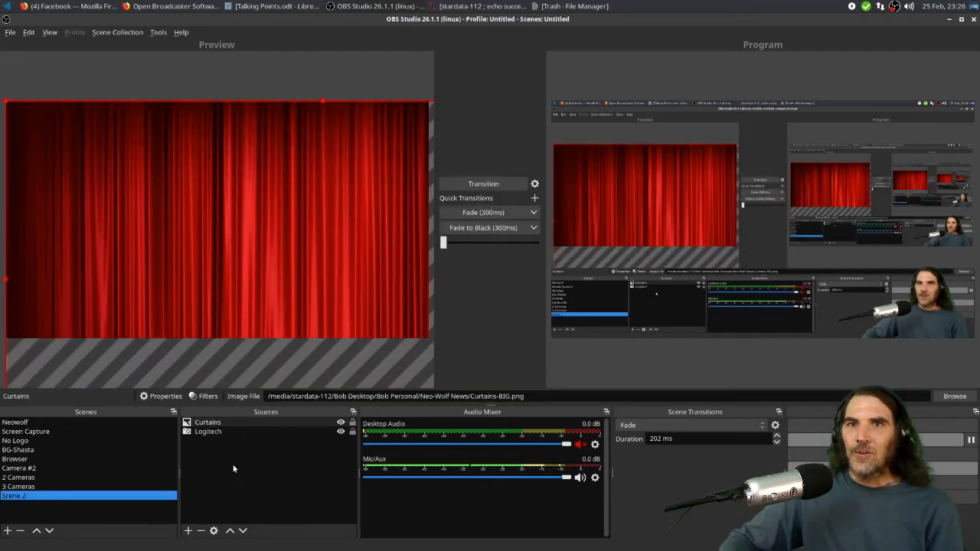
pyautogui.click(243, 530)
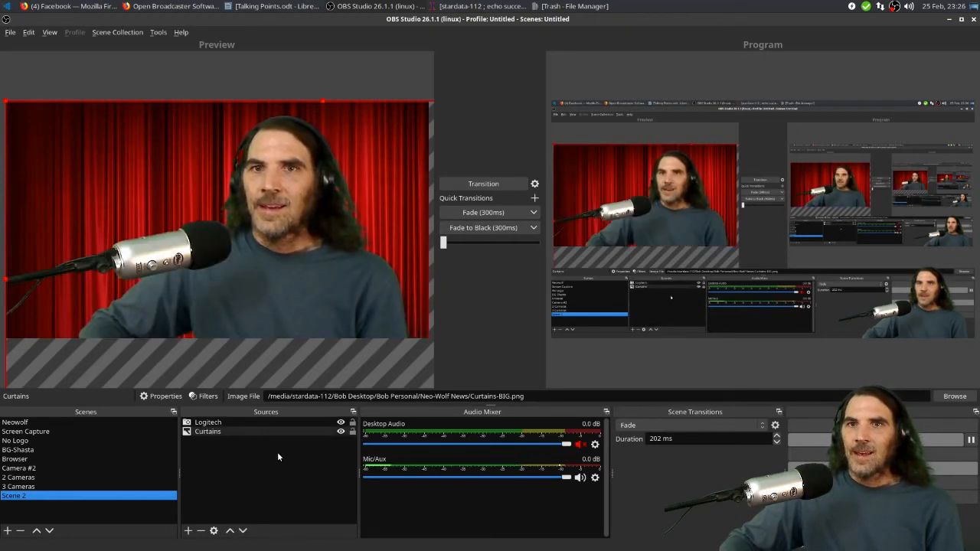
# Add the existing Logo image source to the scene
pyautogui.click(188, 530)
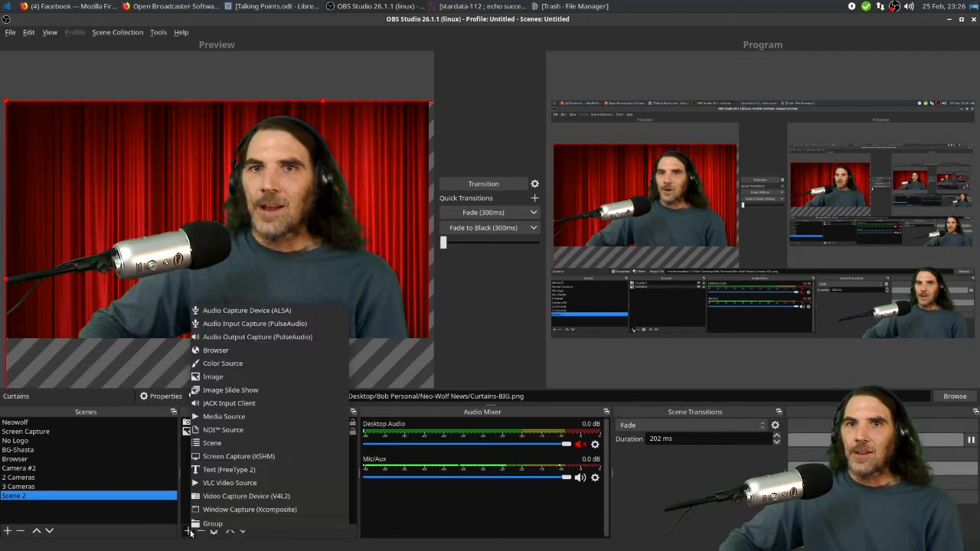
pyautogui.click(231, 378)
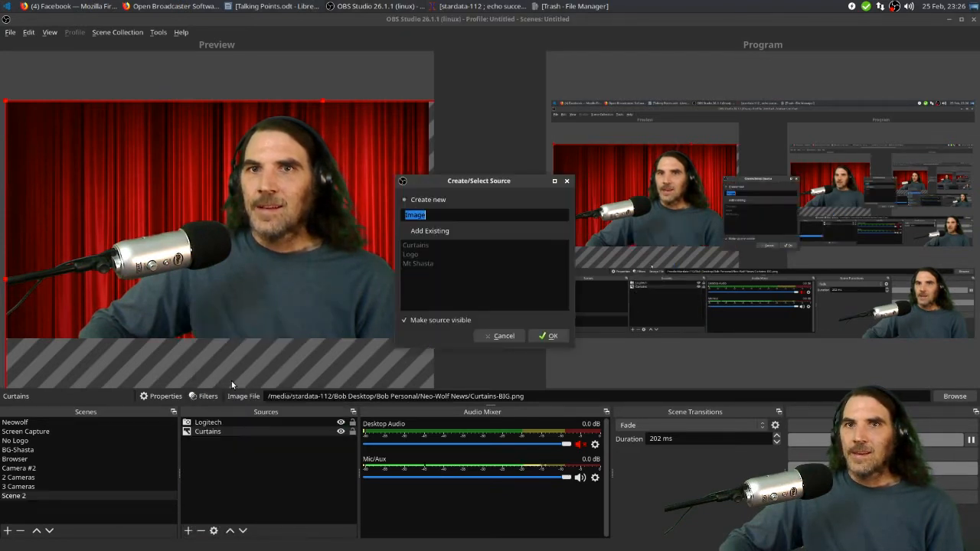
pyautogui.click(415, 231)
pyautogui.click(414, 255)
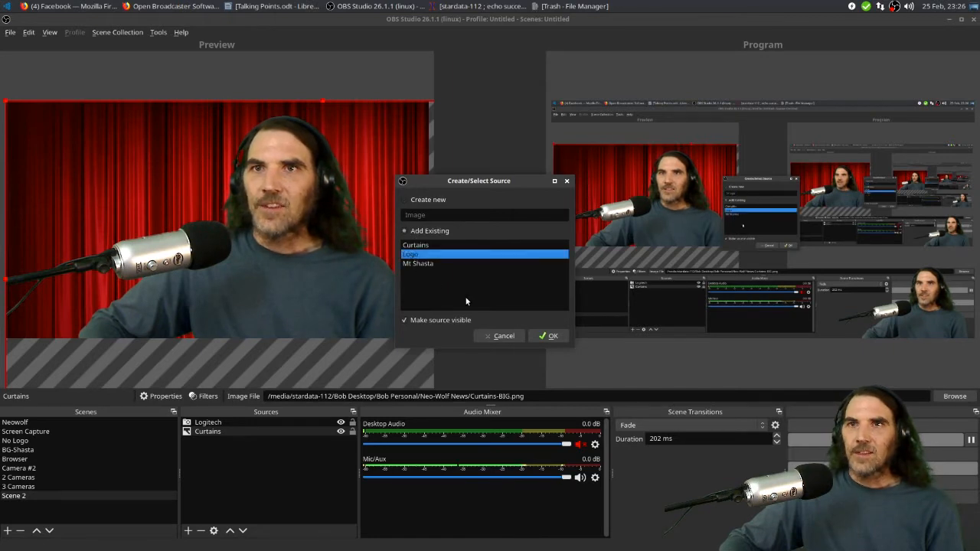
pyautogui.click(547, 336)
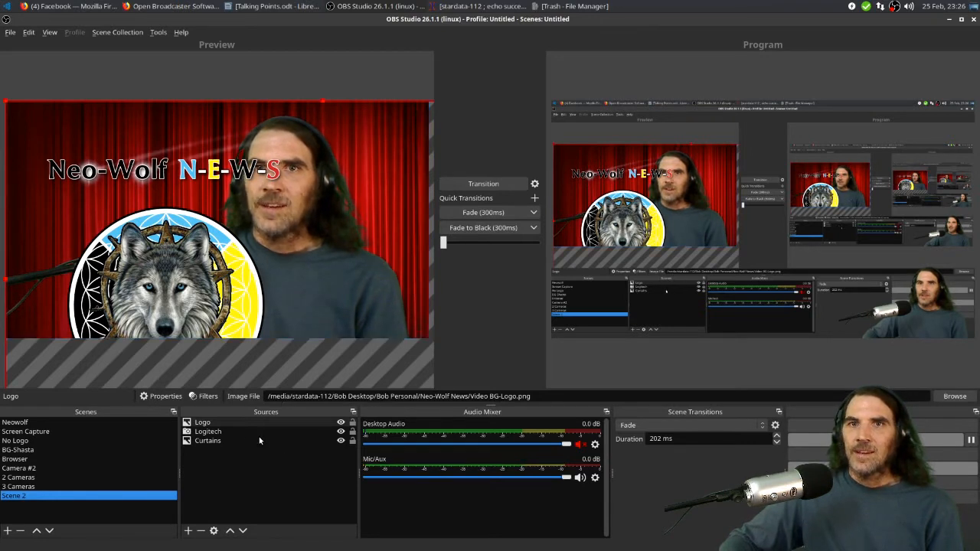
# Fit the Logo source to the screen and move it below Logitech in the source order
pyautogui.rightClick(212, 427)
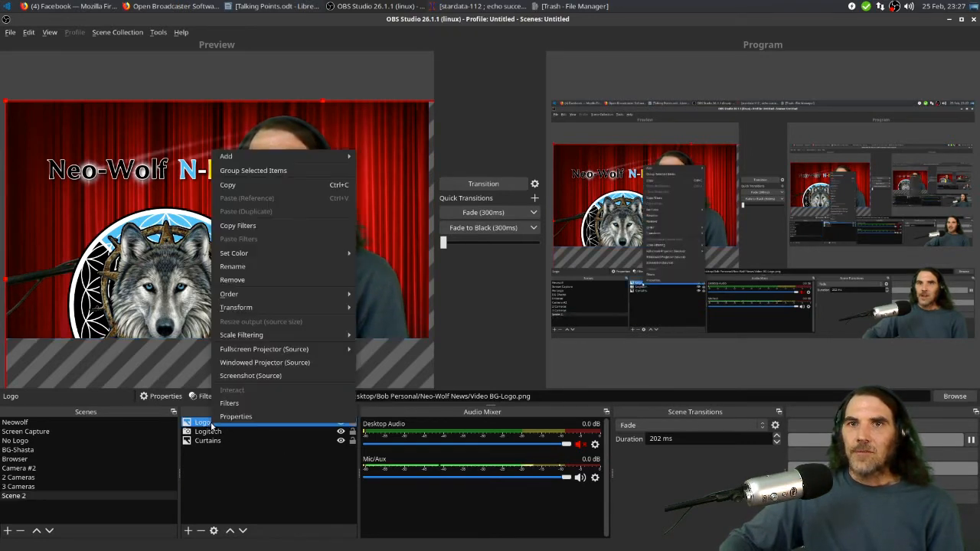
pyautogui.moveTo(262, 308)
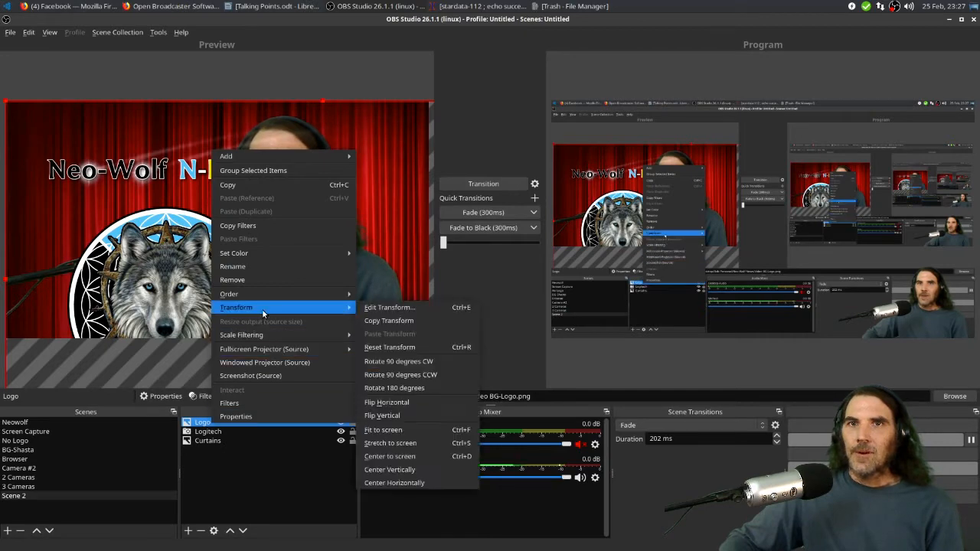
pyautogui.click(399, 431)
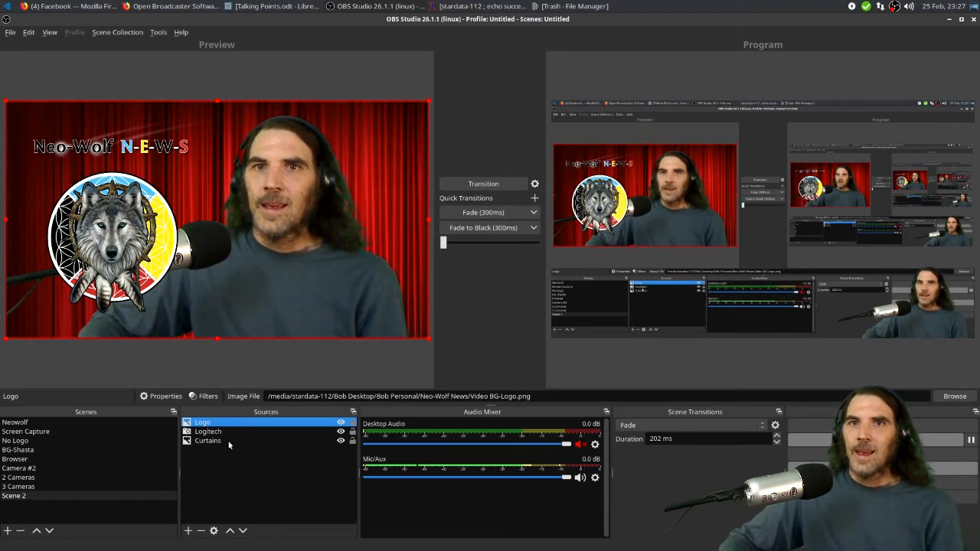
pyautogui.click(243, 532)
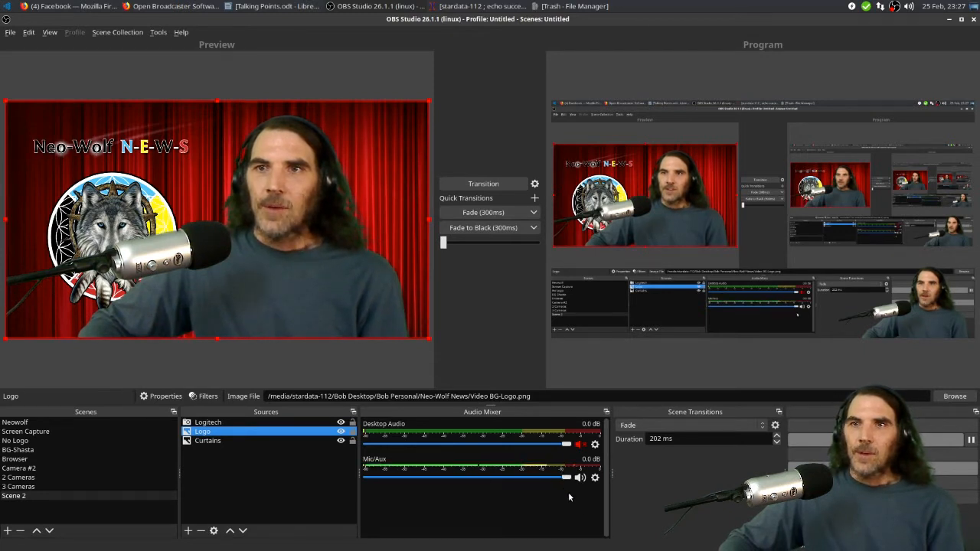
# Open the Mic/Aux audio filters and browse the list of available filter types
pyautogui.click(596, 478)
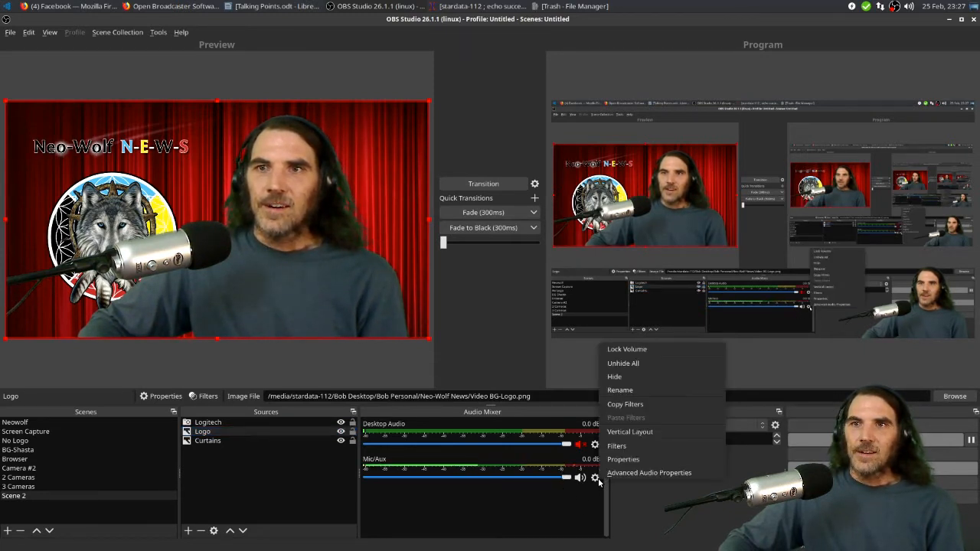
pyautogui.click(620, 446)
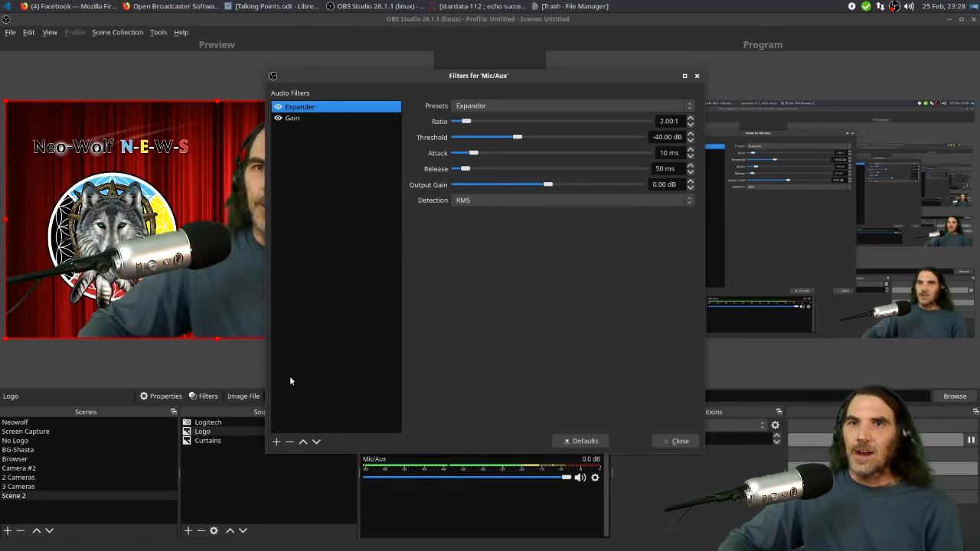
pyautogui.click(277, 441)
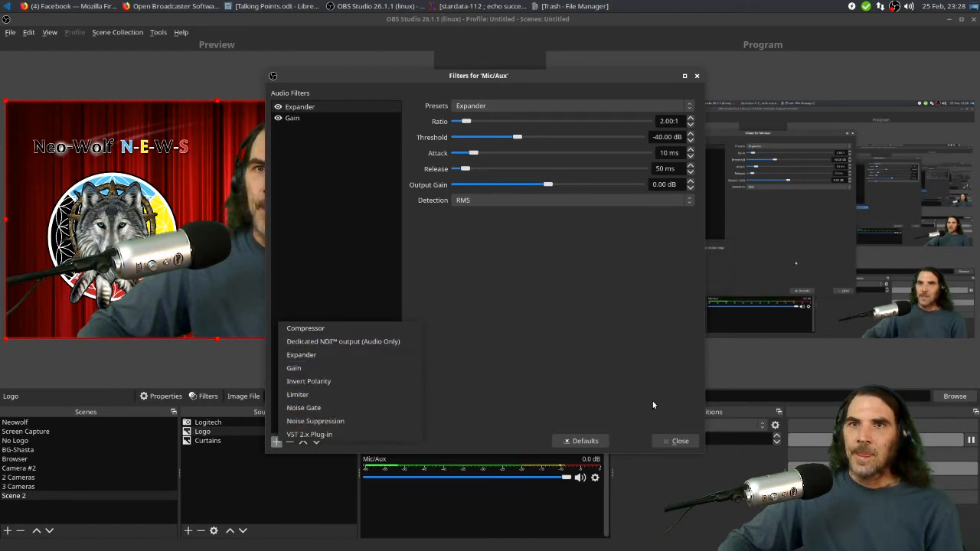
pyautogui.click(682, 442)
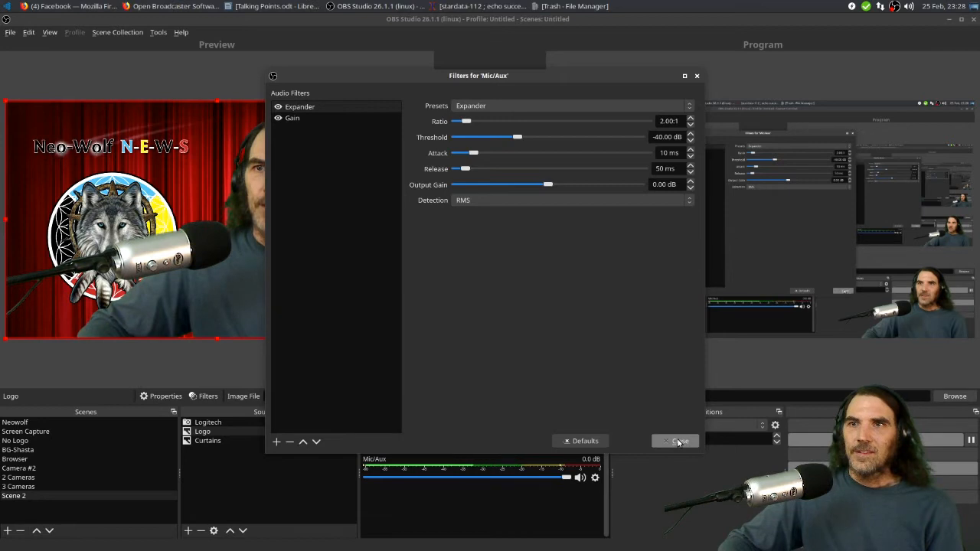
pyautogui.click(681, 442)
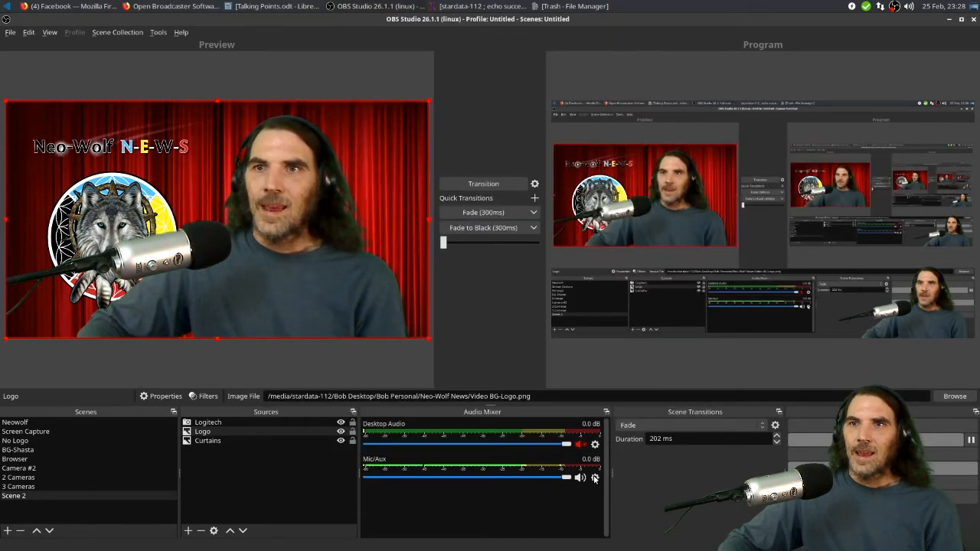
# Open the Advanced Audio Properties for the audio sources
pyautogui.click(596, 477)
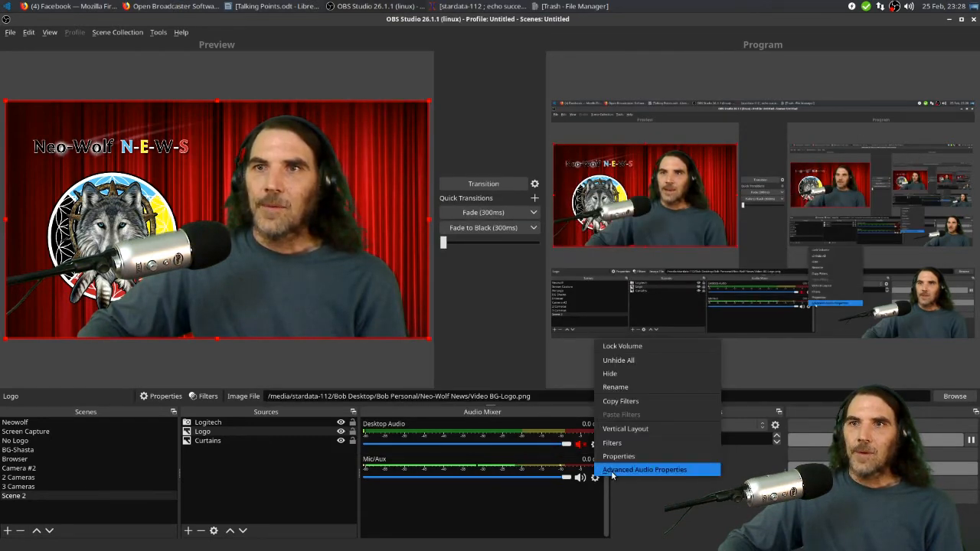
pyautogui.click(613, 470)
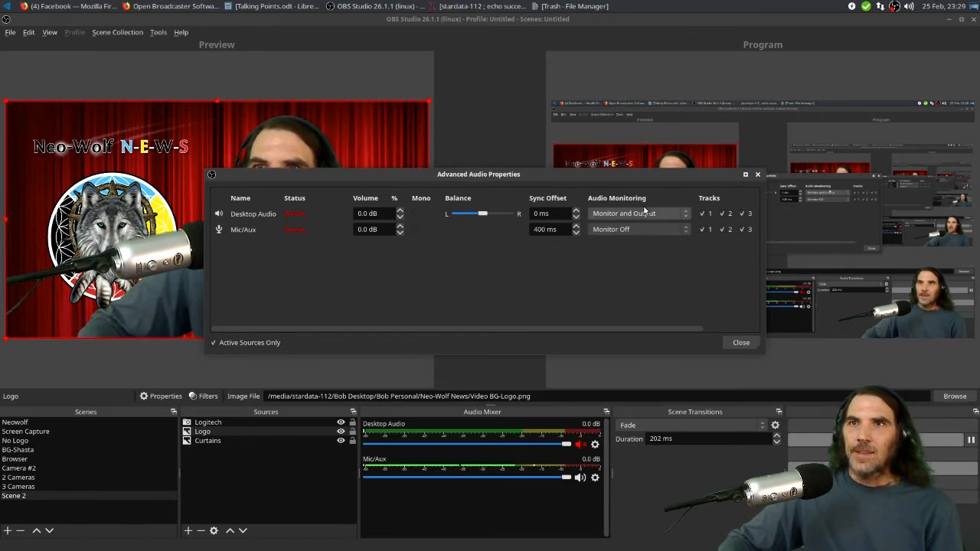
# Review the Desktop Audio monitoring options and close the Advanced Audio Properties
pyautogui.click(665, 229)
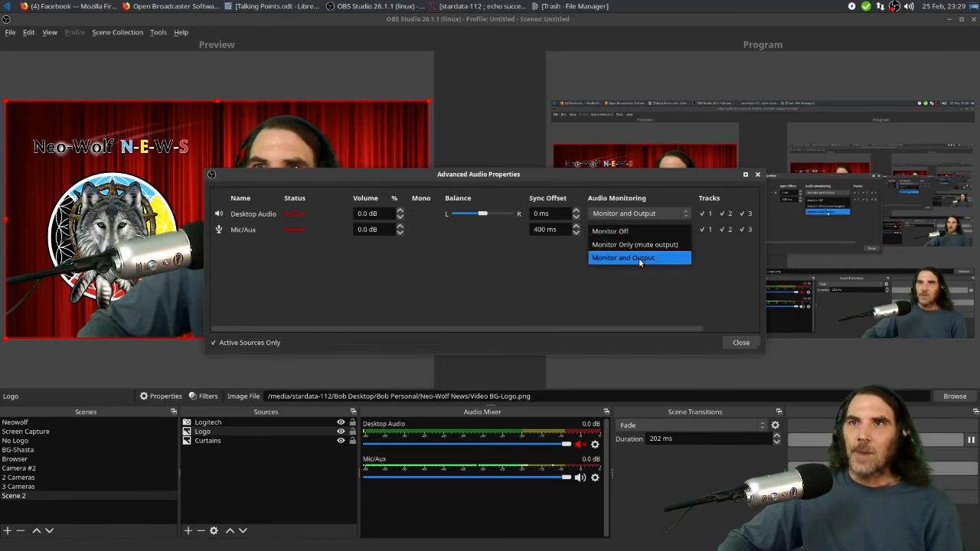
pyautogui.click(655, 231)
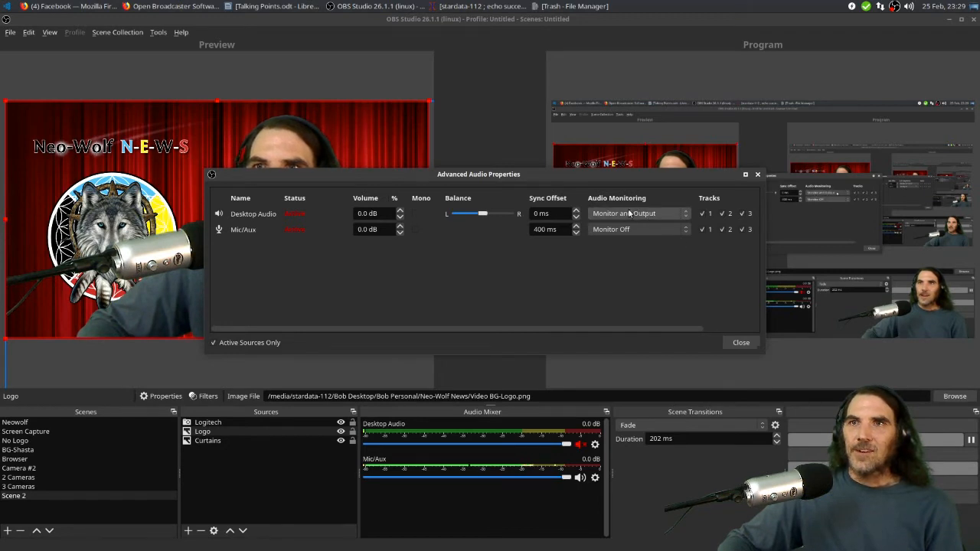
pyautogui.click(740, 342)
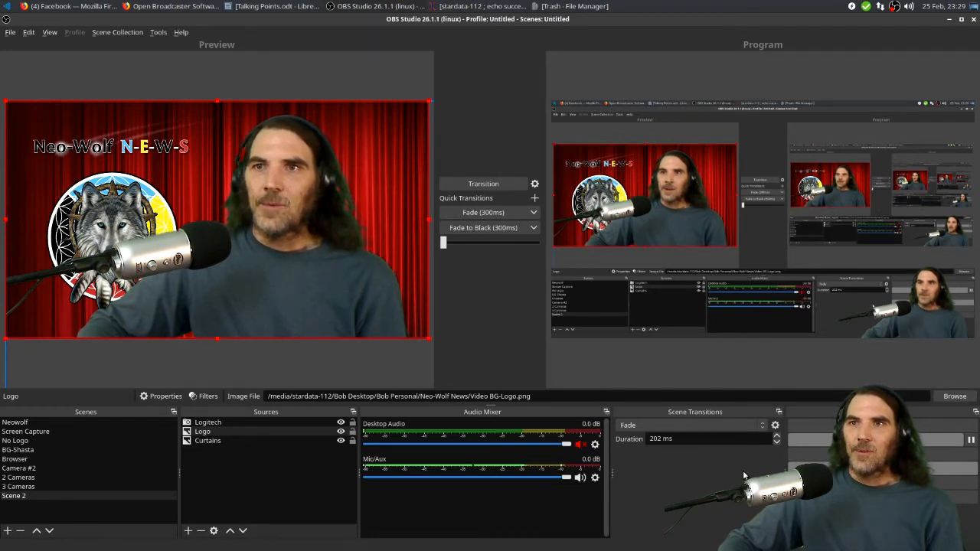
# Add a new Swipe scene transition, keeping the default name Swipe (2)
pyautogui.click(638, 427)
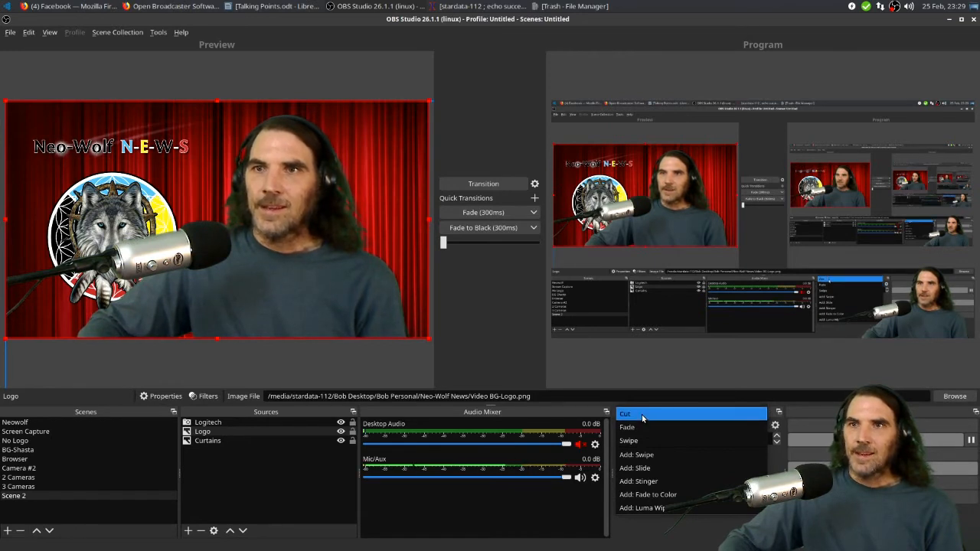
pyautogui.click(661, 455)
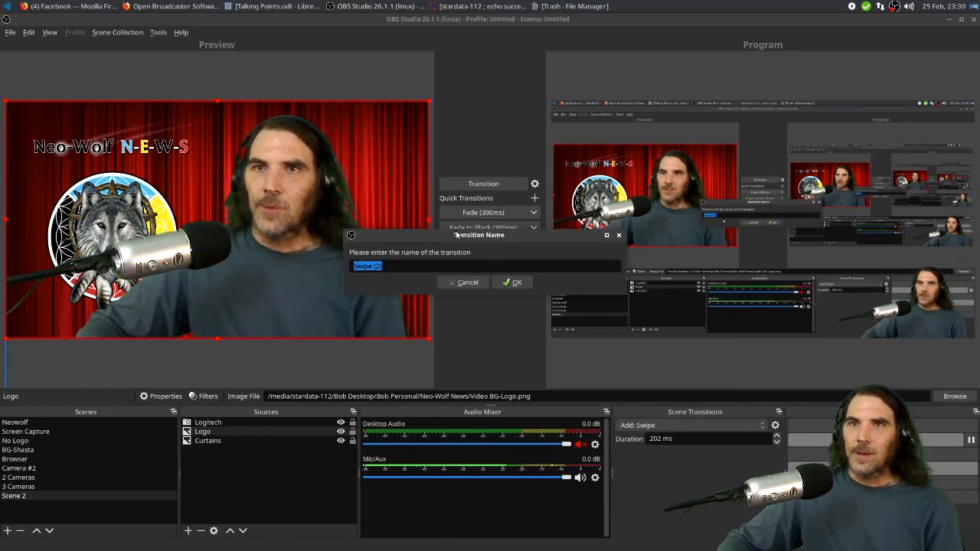
pyautogui.click(524, 284)
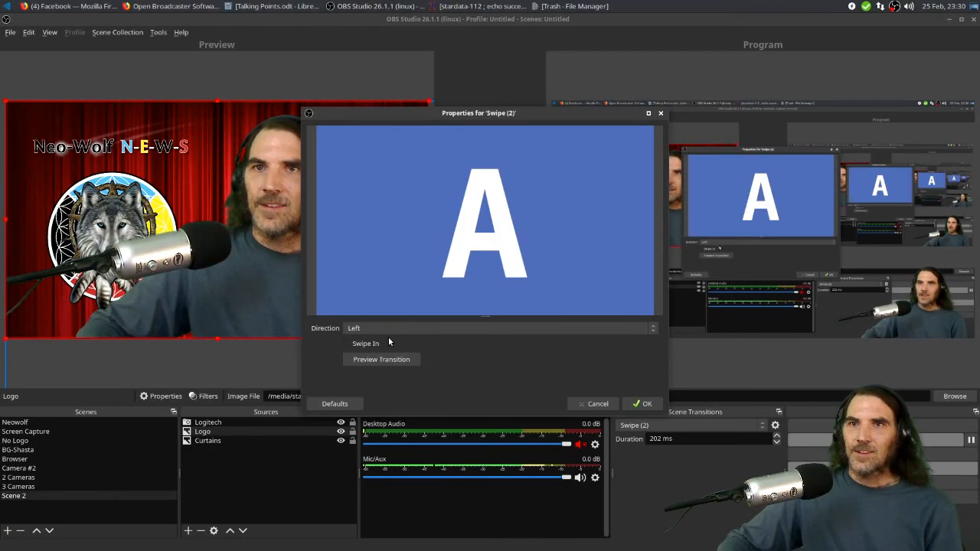
# Preview the Swipe (2) transition several times in its properties and close them
pyautogui.click(379, 361)
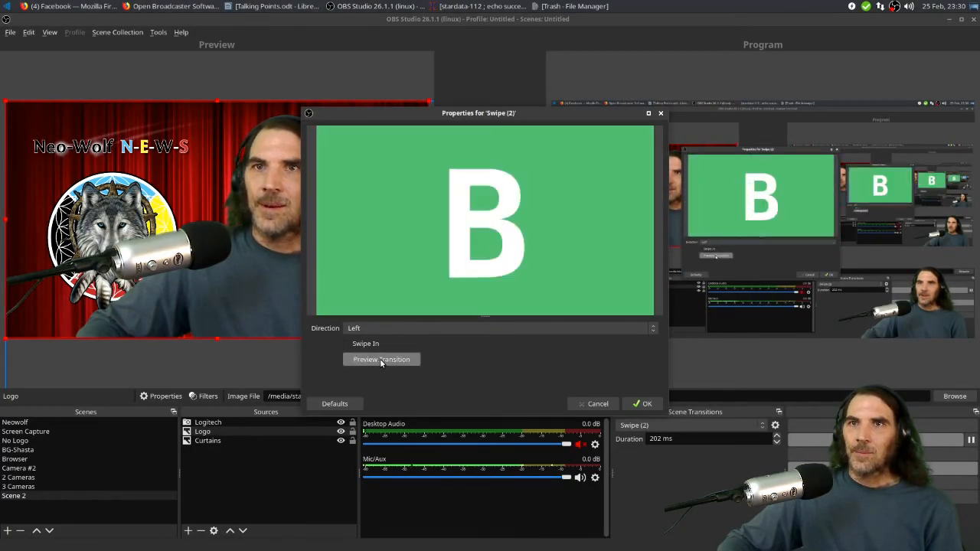
pyautogui.click(380, 359)
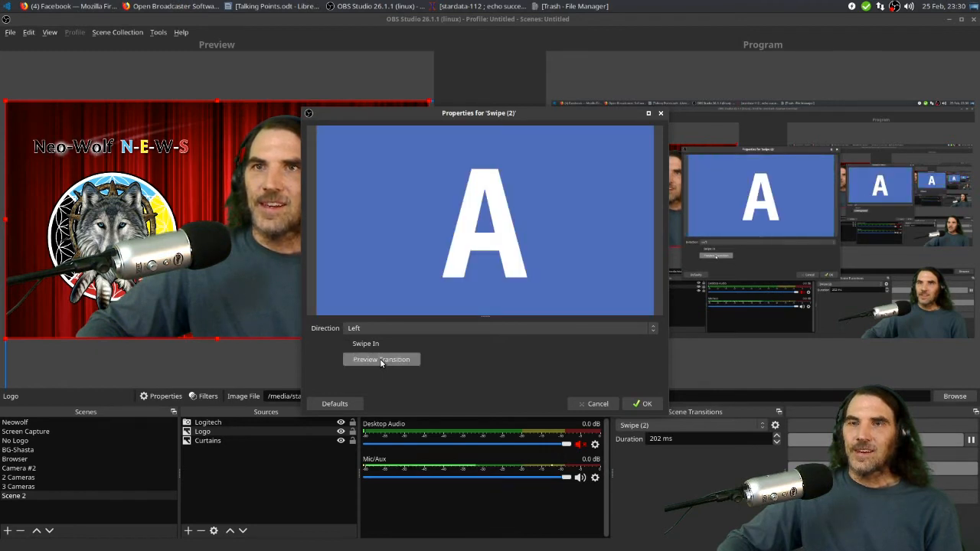
pyautogui.click(380, 358)
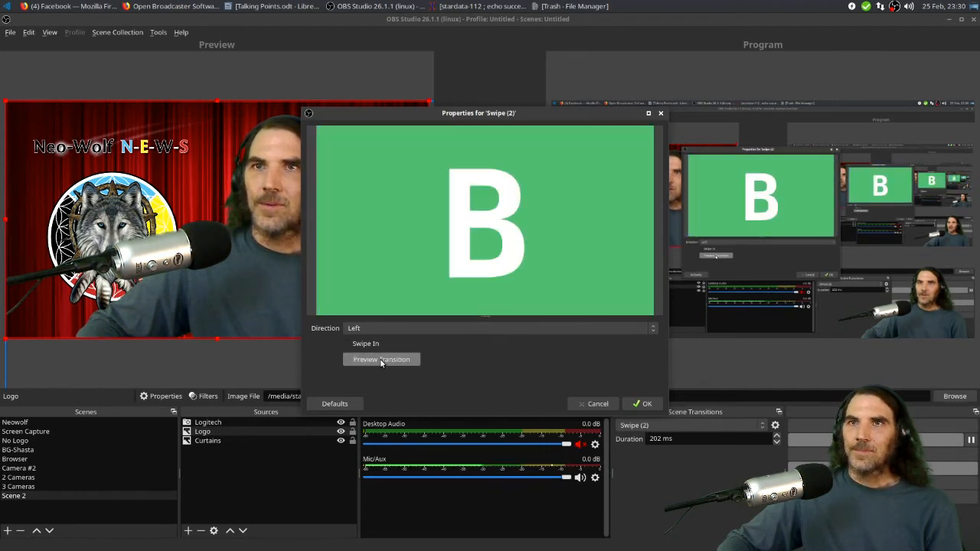
pyautogui.click(379, 358)
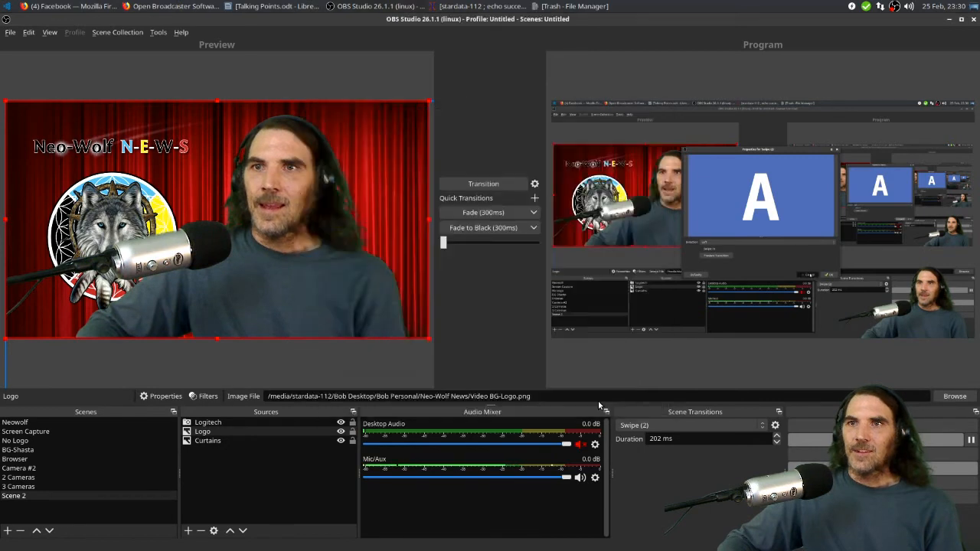
pyautogui.click(598, 401)
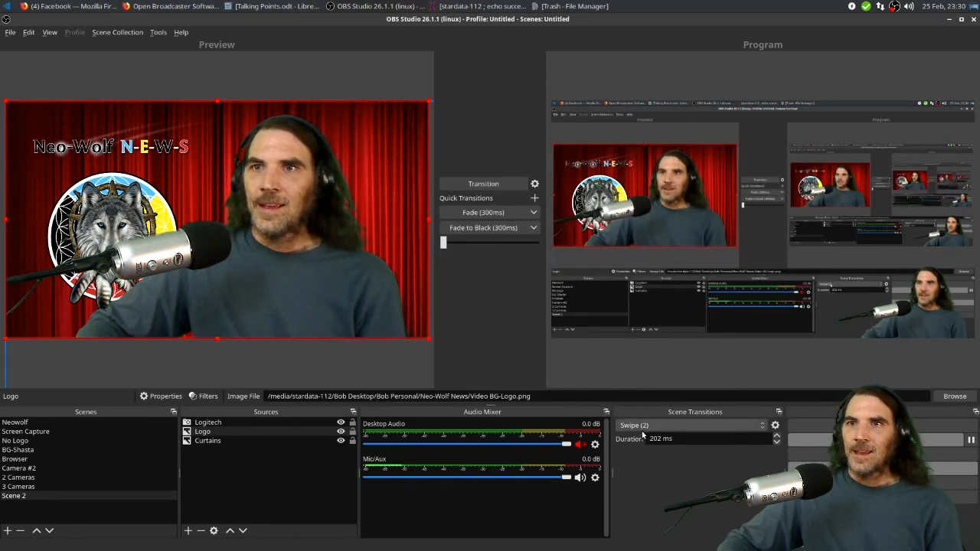
# Remove the Swipe (2) transition and set the scene transition back to Fade
pyautogui.click(776, 426)
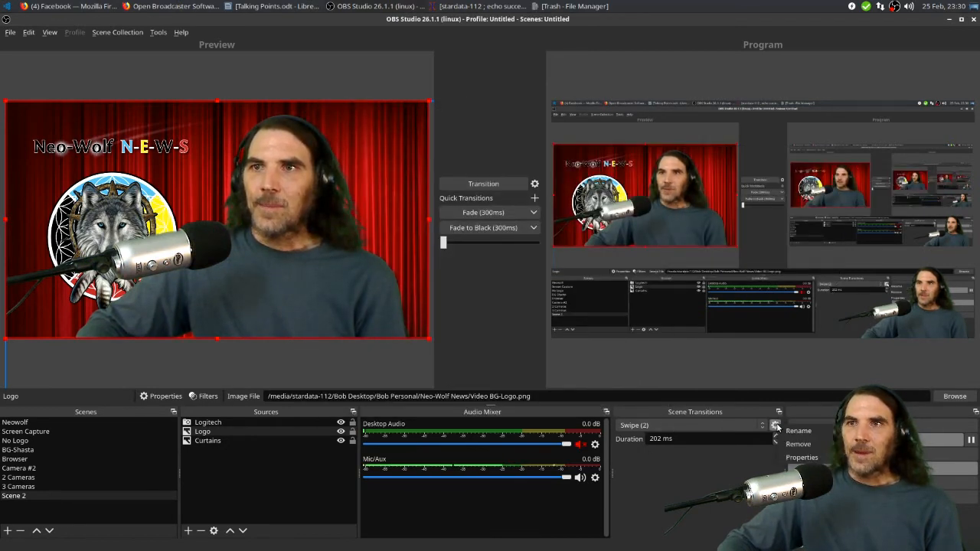
pyautogui.click(806, 449)
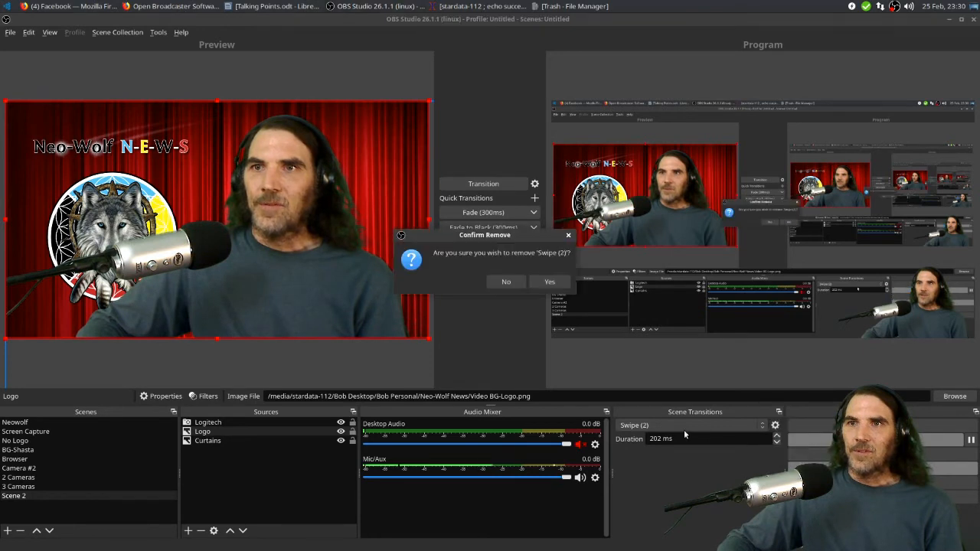
pyautogui.click(548, 282)
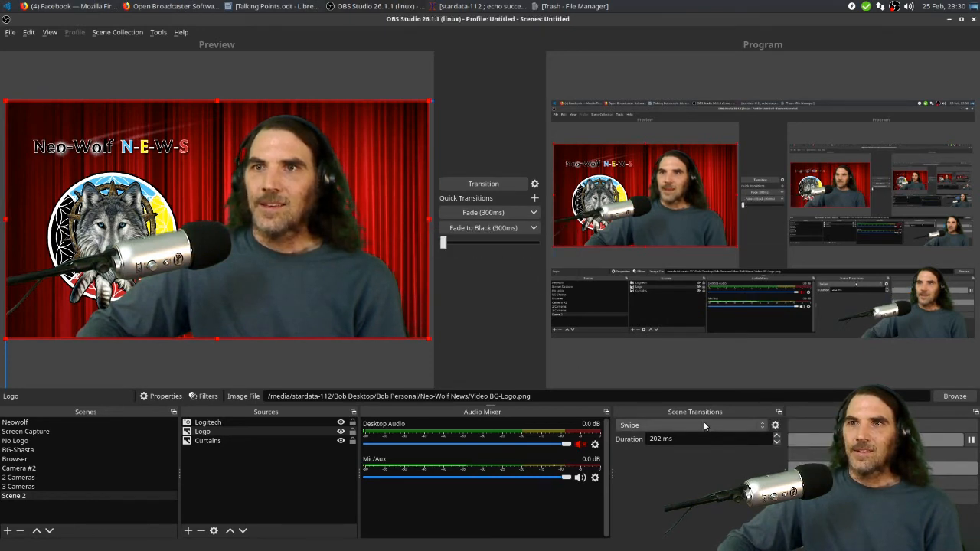
pyautogui.click(703, 422)
pyautogui.click(658, 413)
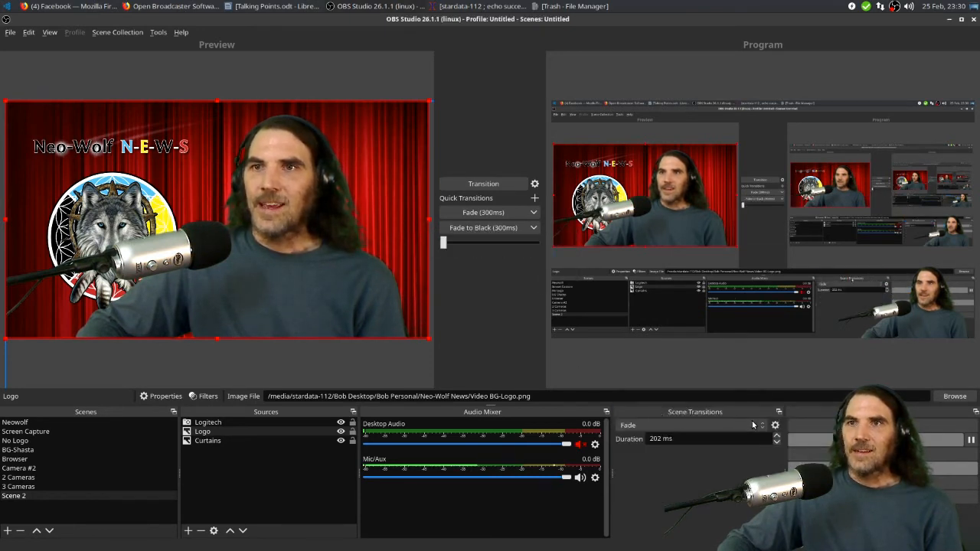